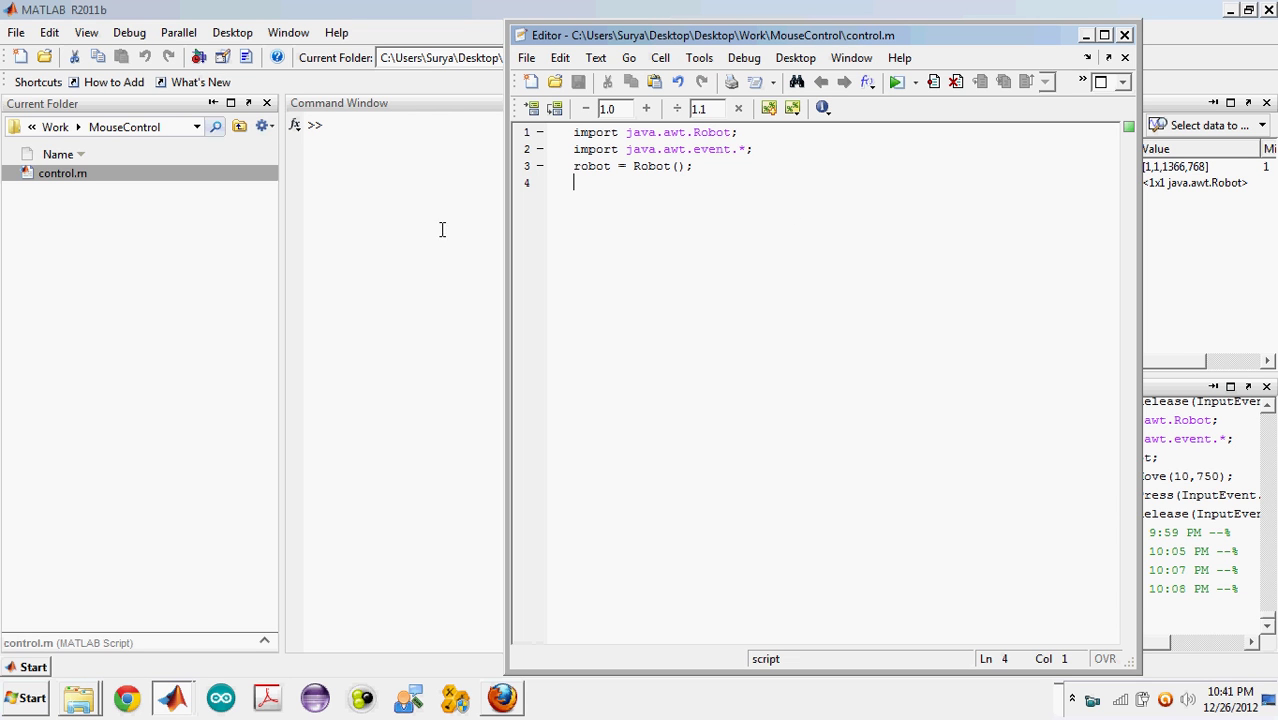
Step: Add two blank lines after line 3 and write robot.keyPress(KeyEvent.VK_A); on line 5
{"action": "key", "text": "ctrl+a"}
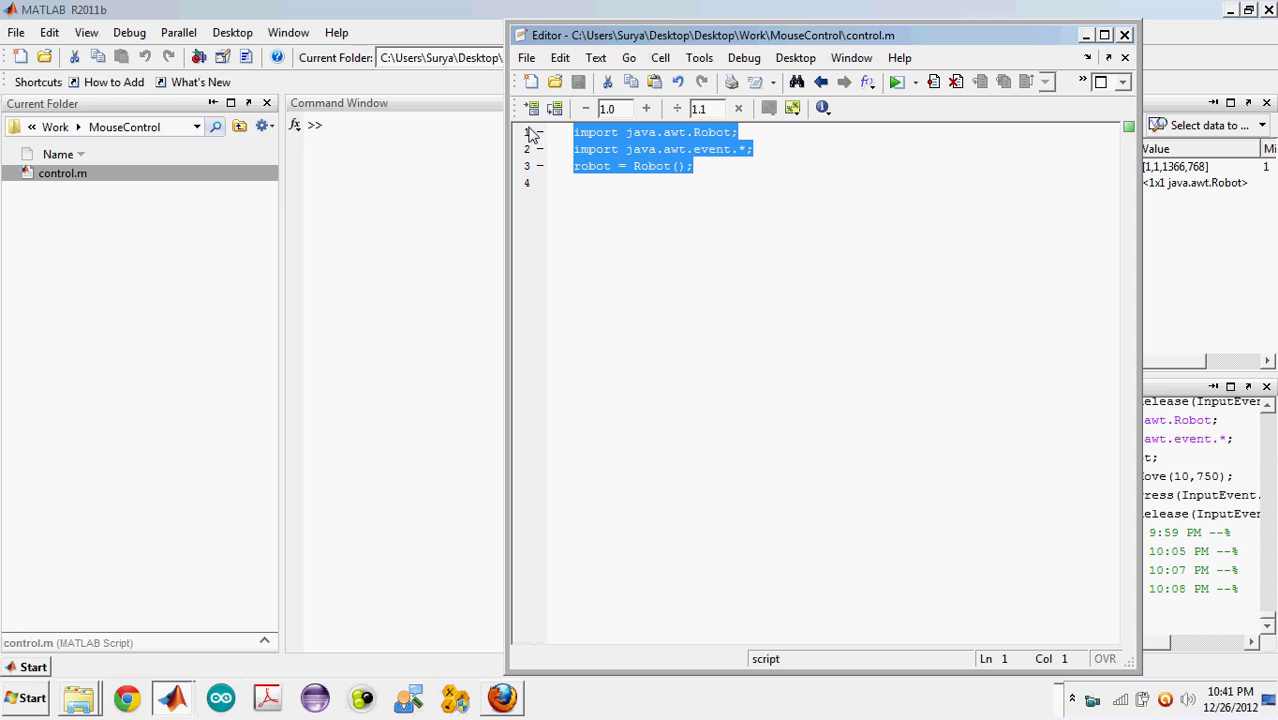
{"action": "left_click", "coordinate": [730, 172]}
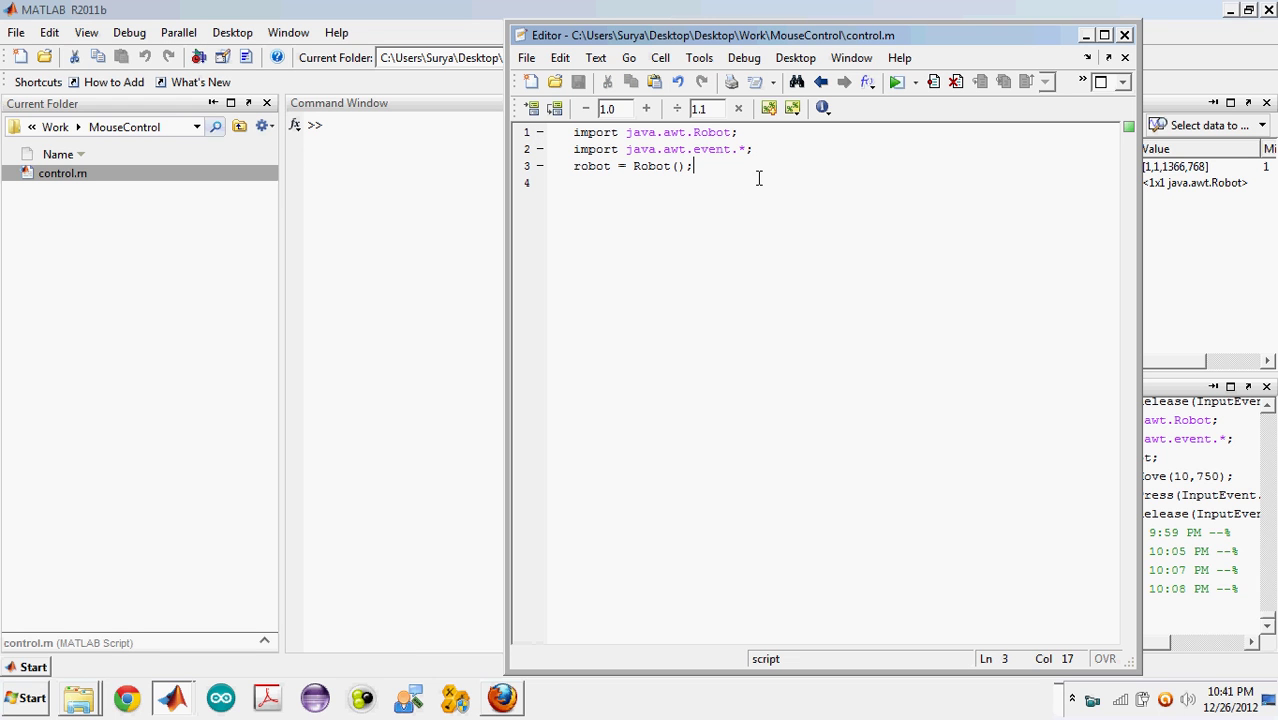
{"action": "key", "text": "Return"}
{"action": "key", "text": "Return"}
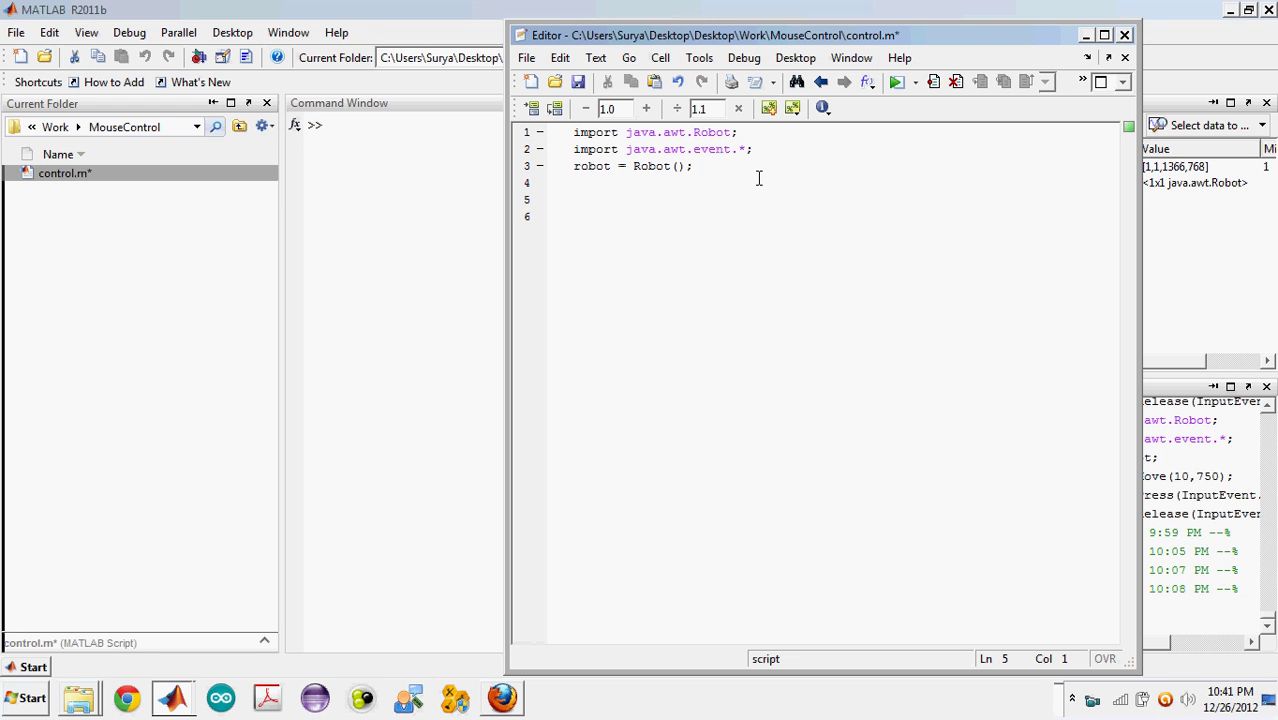
{"action": "type", "text": "robot.k"}
{"action": "type", "text": "eyP"}
{"action": "type", "text": "ress("}
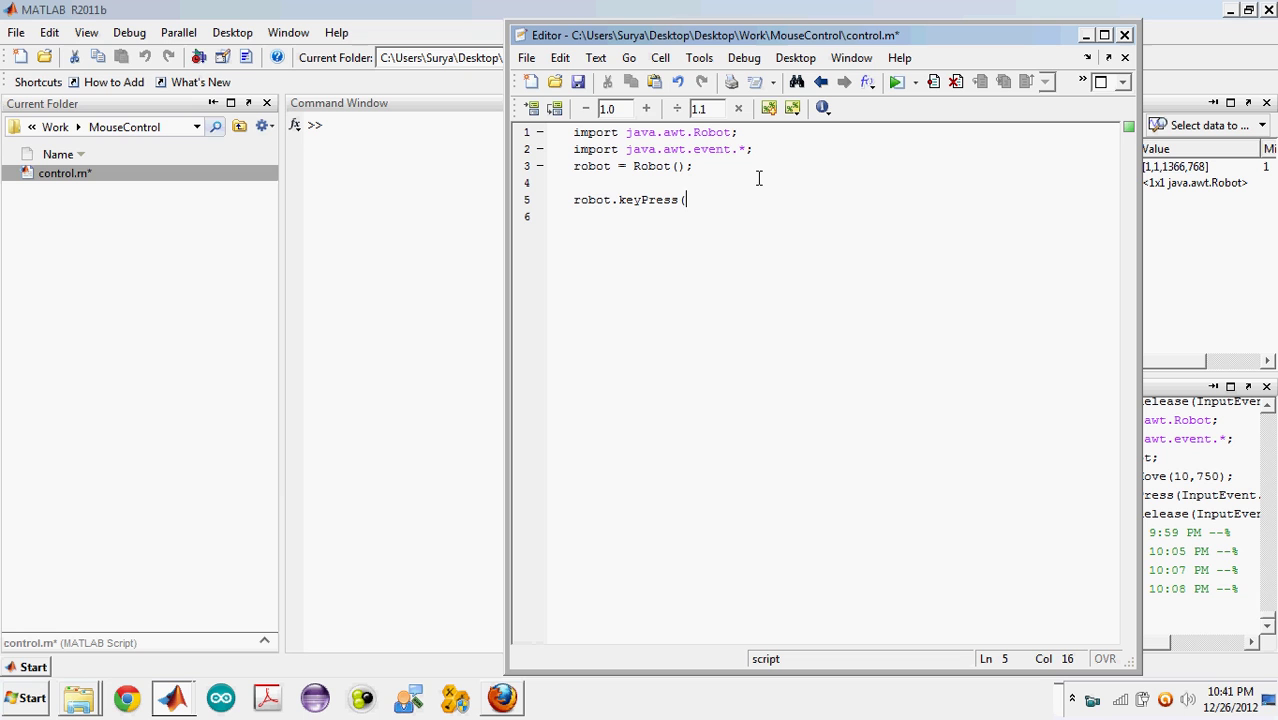
{"action": "type", "text": "Ke"}
{"action": "type", "text": "yEve"}
{"action": "type", "text": "nt."}
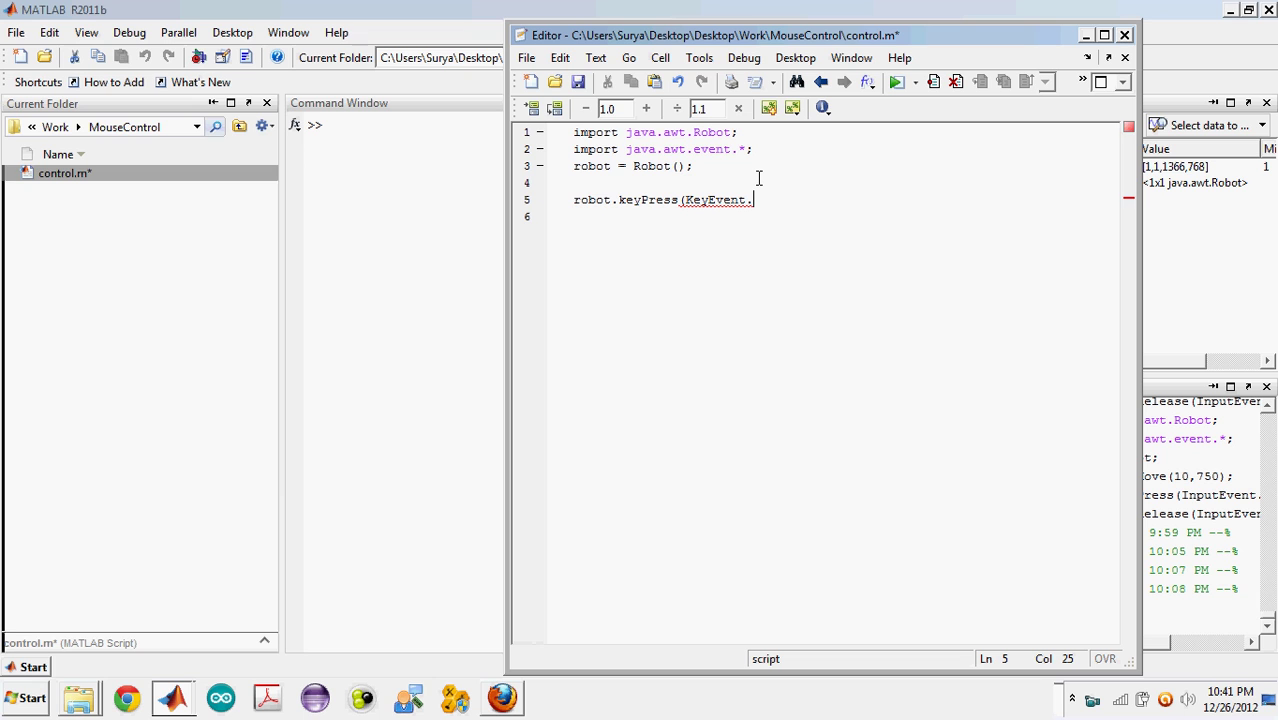
{"action": "type", "text": "VK"}
{"action": "type", "text": "_A"}
{"action": "type", "text": ");"}
{"action": "left_click_drag", "start_coordinate": [820, 204], "coordinate": [560, 205]}
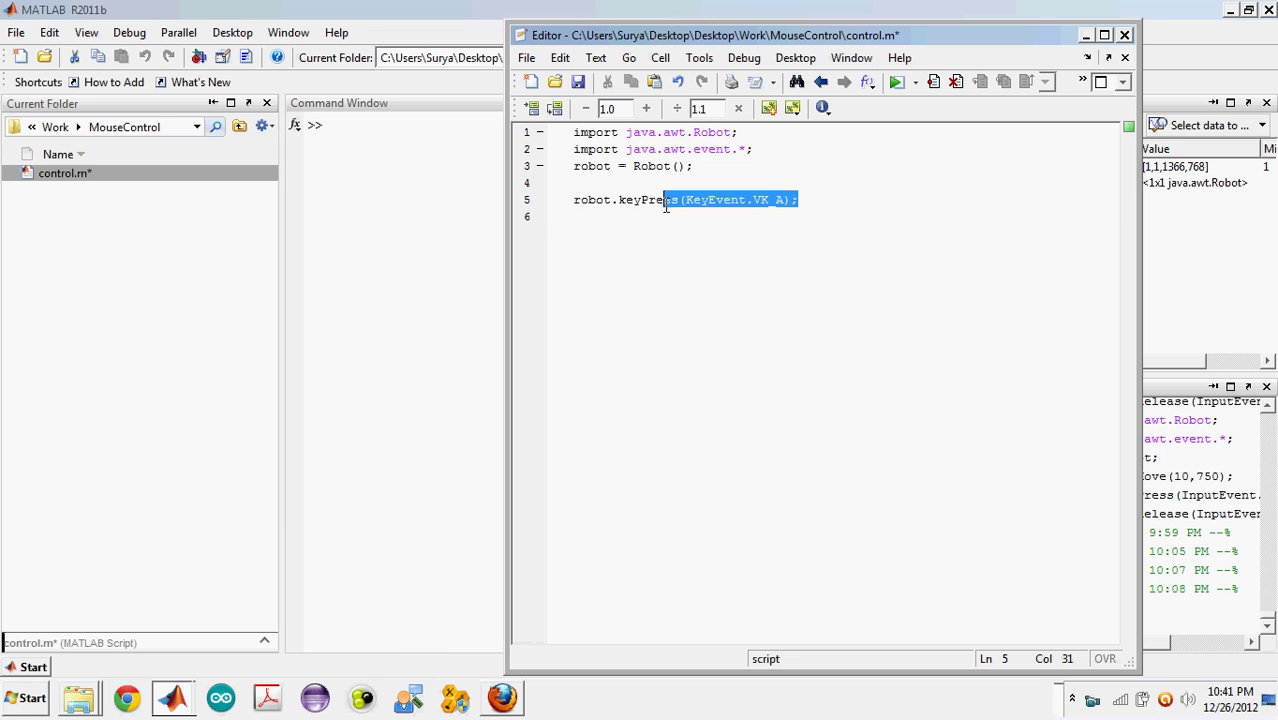
Step: Save control.m with the new VK_A keyPress line
{"action": "left_click", "coordinate": [595, 204]}
{"action": "left_click", "coordinate": [805, 200]}
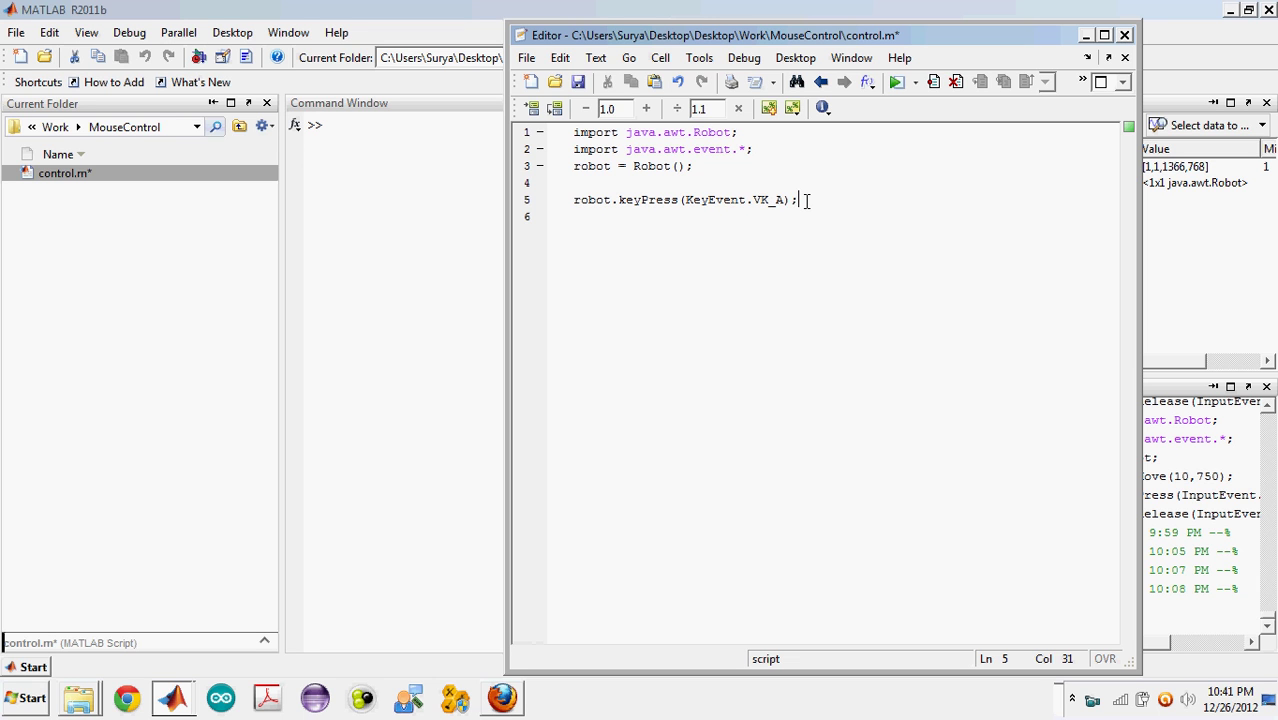
{"action": "key", "text": "ctrl+s"}
Step: Run control in the Command Window and delete the 'a' it typed at the prompt
{"action": "key", "text": "ctrl+w"}
{"action": "type", "text": "con"}
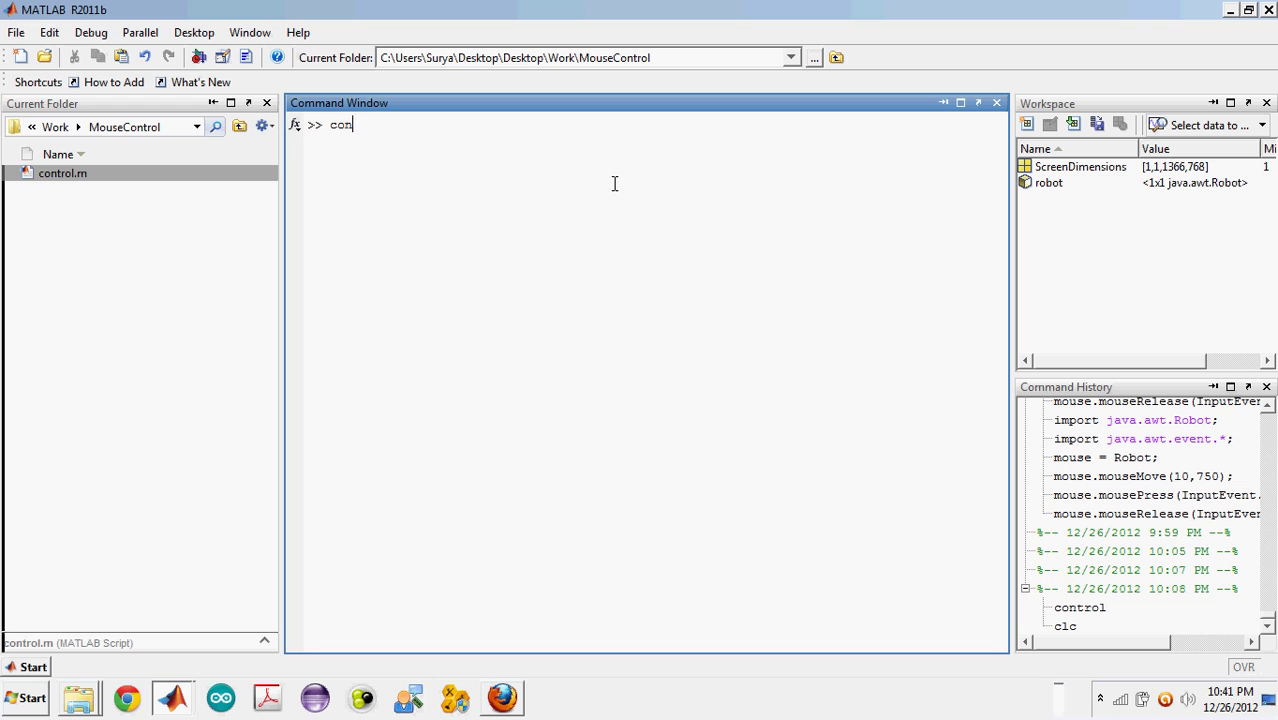
{"action": "type", "text": "trol"}
{"action": "key", "text": "Return"}
{"action": "type", "text": "a"}
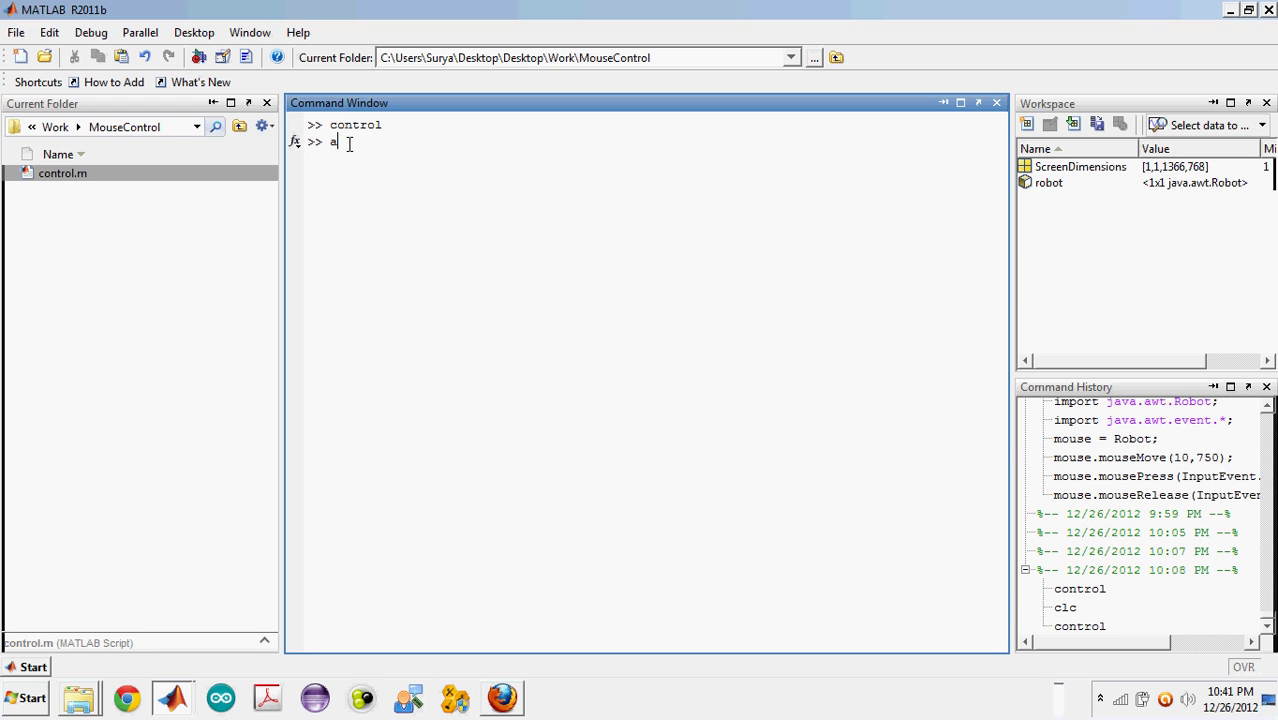
{"action": "double_click", "coordinate": [336, 142]}
{"action": "left_click", "coordinate": [381, 161]}
{"action": "key", "text": "BackSpace"}
{"action": "key", "text": "alt+Tab"}
Step: Change line 5 to VK_S and paste four copies of that line below it
{"action": "left_click", "coordinate": [843, 200]}
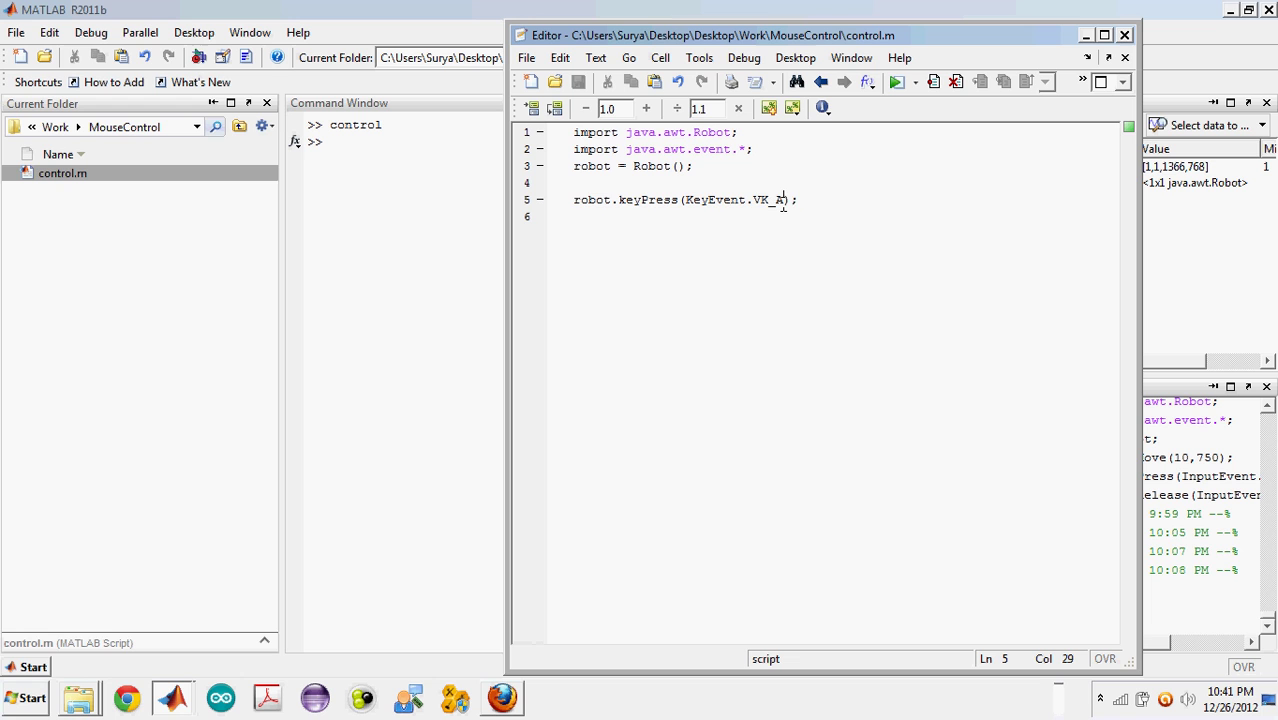
{"action": "key", "text": "BackSpace"}
{"action": "type", "text": "S"}
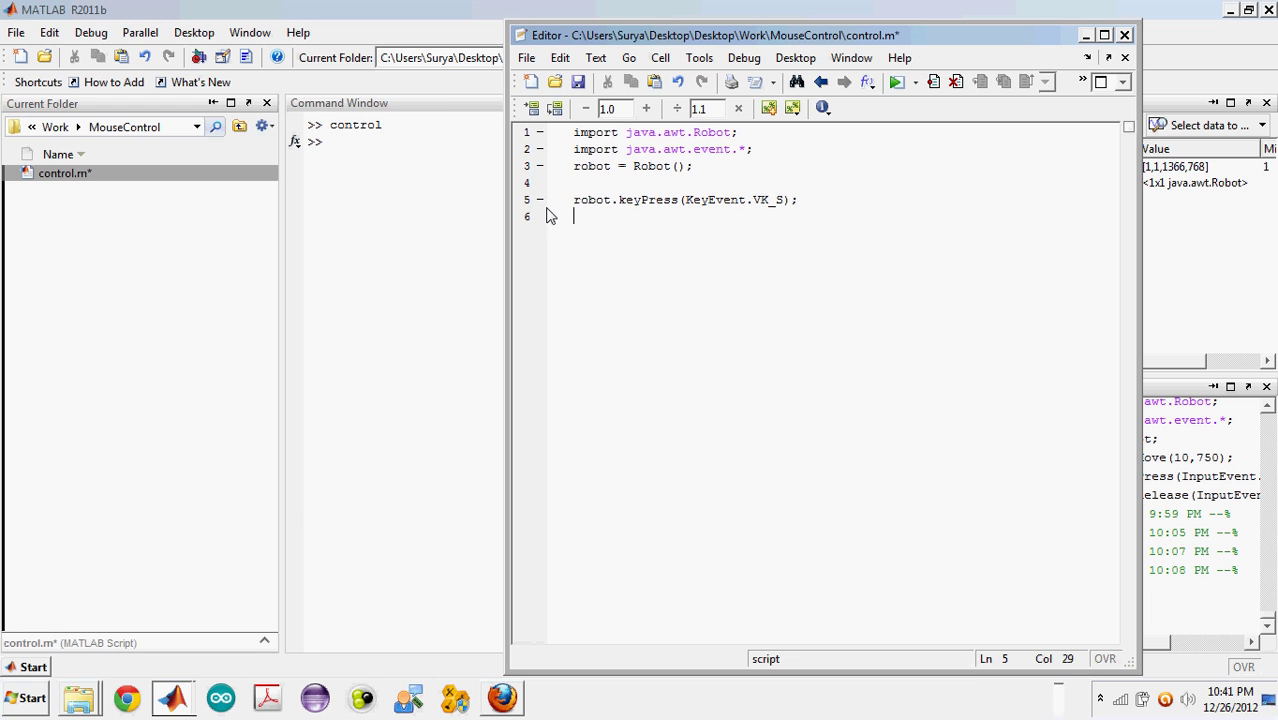
{"action": "left_click_drag", "start_coordinate": [800, 200], "coordinate": [572, 200]}
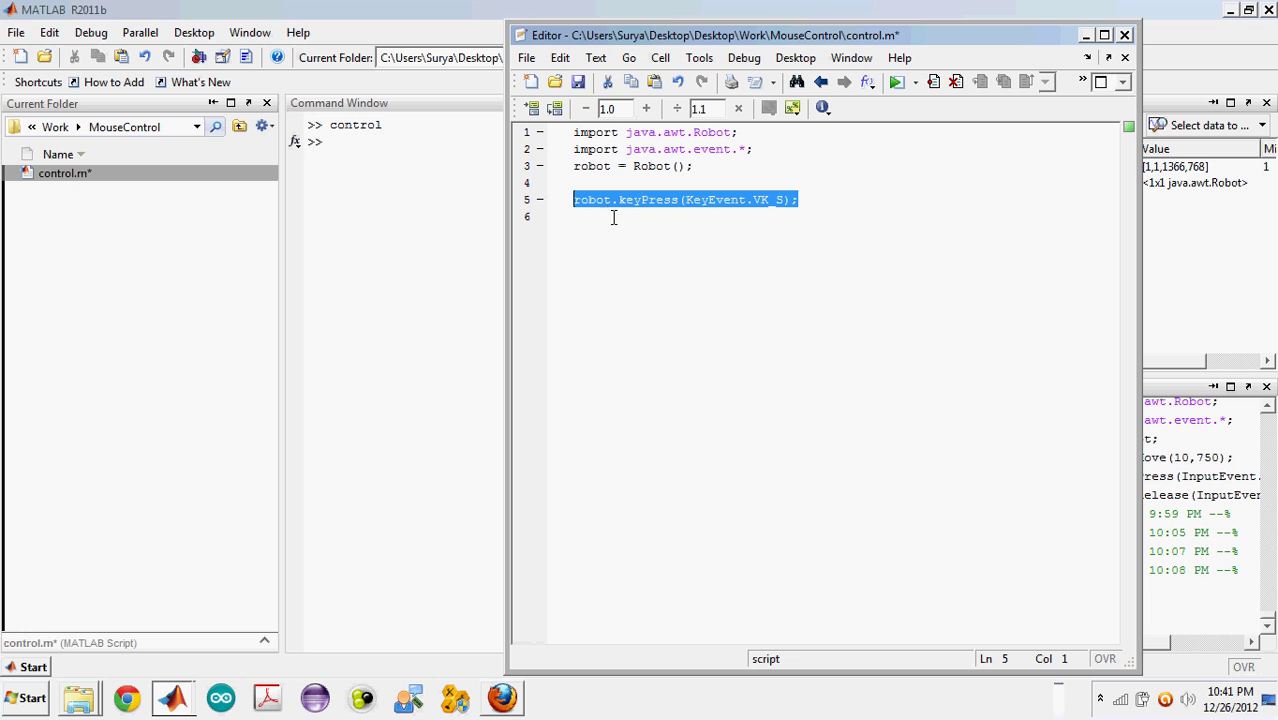
{"action": "key", "text": "ctrl+c"}
{"action": "left_click", "coordinate": [613, 218]}
{"action": "key", "text": "ctrl+v"}
{"action": "key", "text": "Return"}
{"action": "key", "text": "ctrl+v"}
{"action": "key", "text": "Return"}
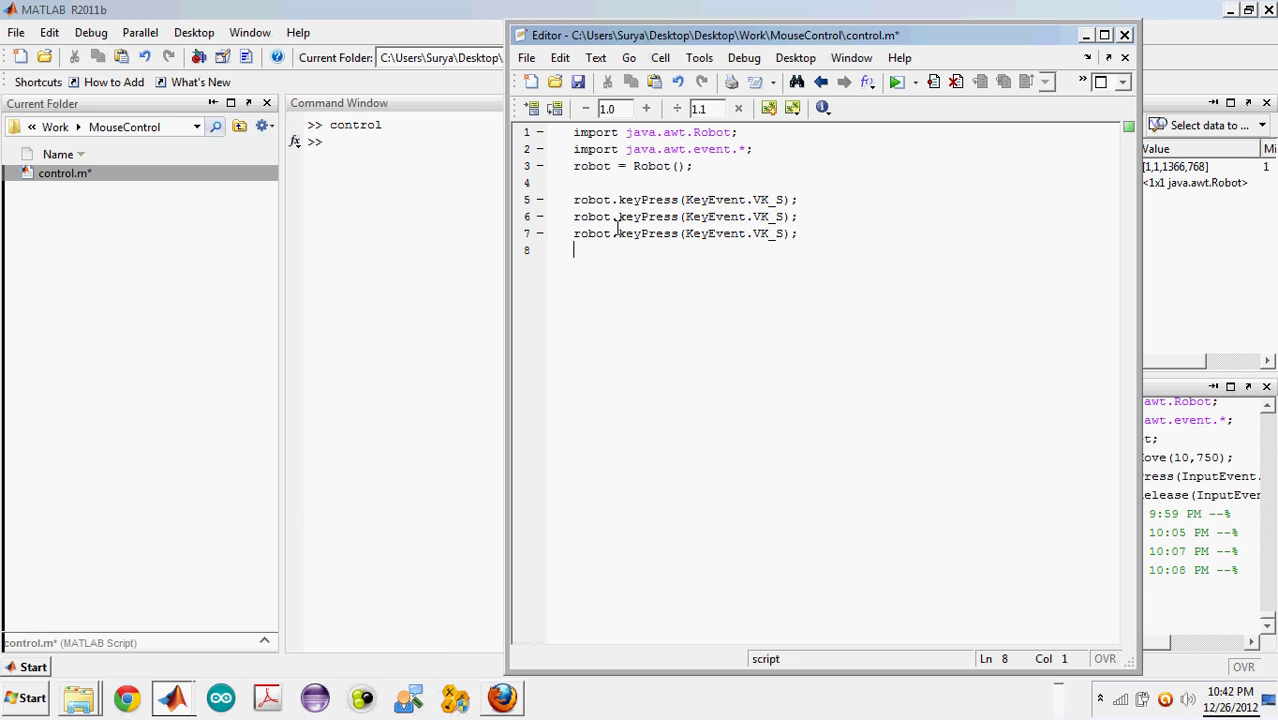
{"action": "key", "text": "ctrl+v"}
{"action": "key", "text": "Return"}
{"action": "key", "text": "ctrl+v"}
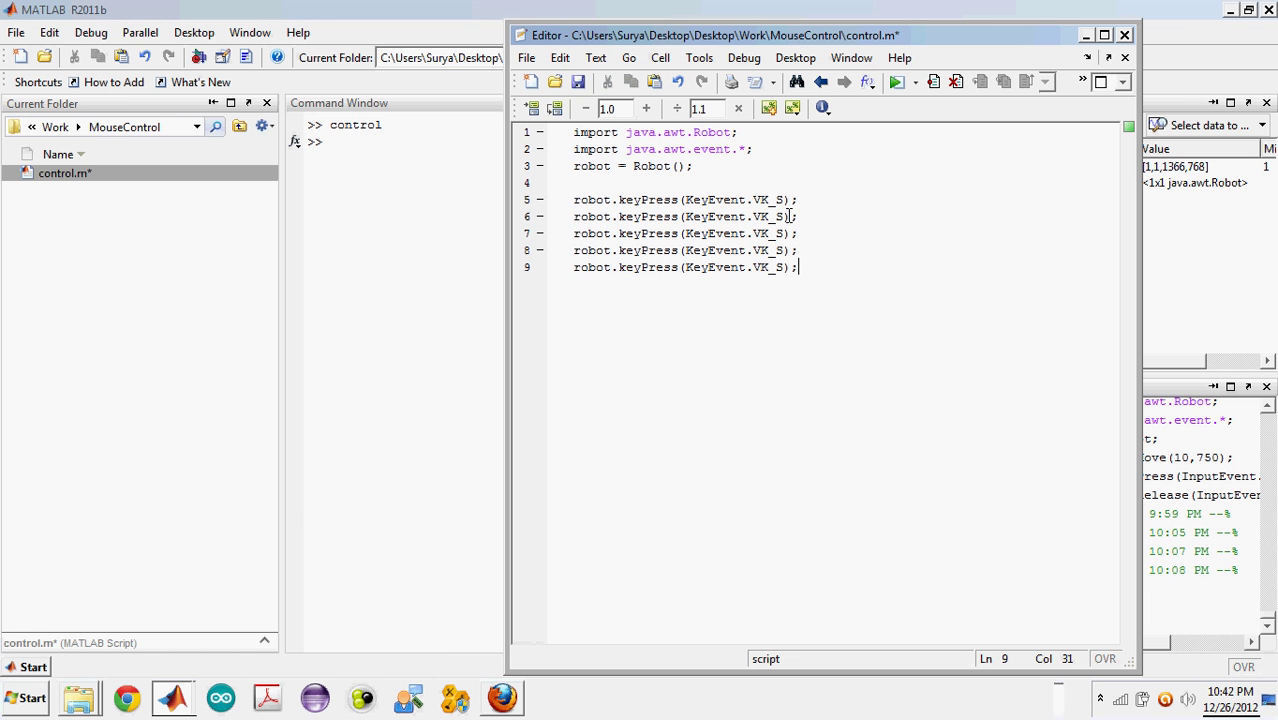
Step: Edit the four copies to VK_U, VK_R, VK_Y and VK_A, then save control.m
{"action": "left_click", "coordinate": [786, 216]}
{"action": "key", "text": "BackSpace"}
{"action": "type", "text": "U"}
{"action": "key", "text": "BackSpace"}
{"action": "type", "text": "R"}
{"action": "key", "text": "BackSpace"}
{"action": "type", "text": "Y"}
{"action": "key", "text": "BackSpace"}
{"action": "type", "text": "A"}
{"action": "key", "text": "ctrl+s"}
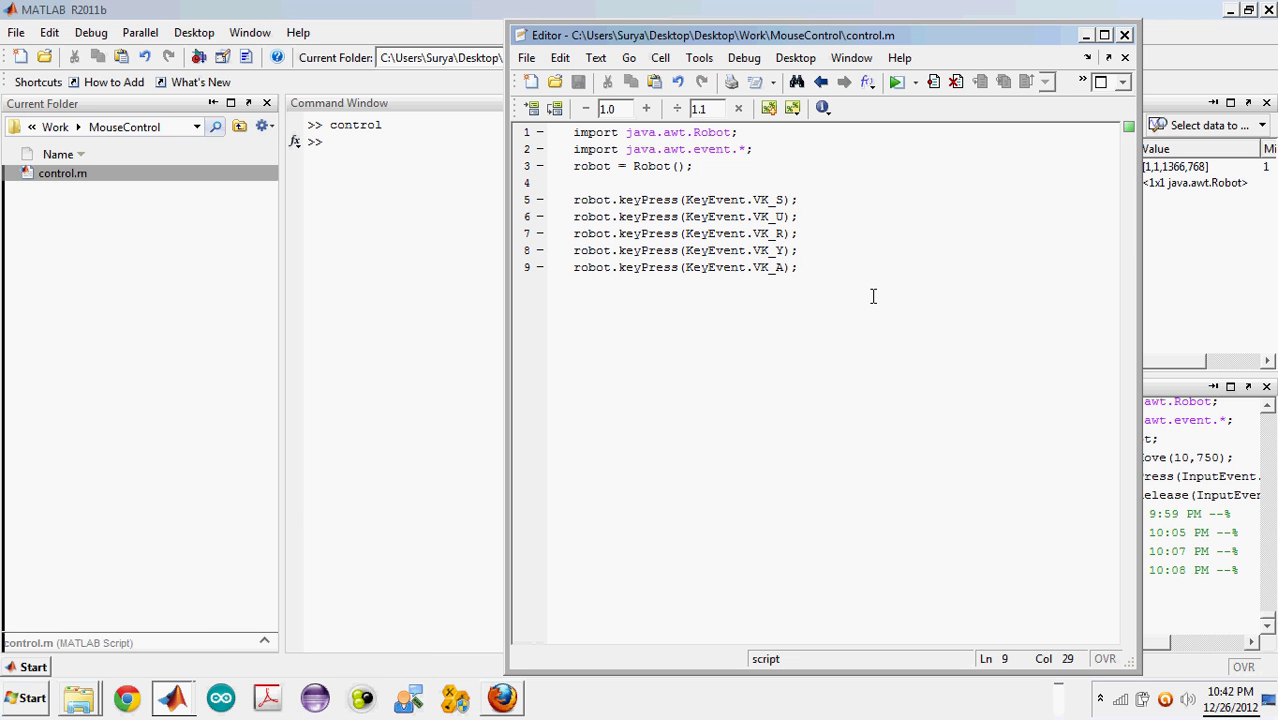
Step: Run control in the Command Window and check the 'surya' it types at the prompt
{"action": "left_click", "coordinate": [437, 246]}
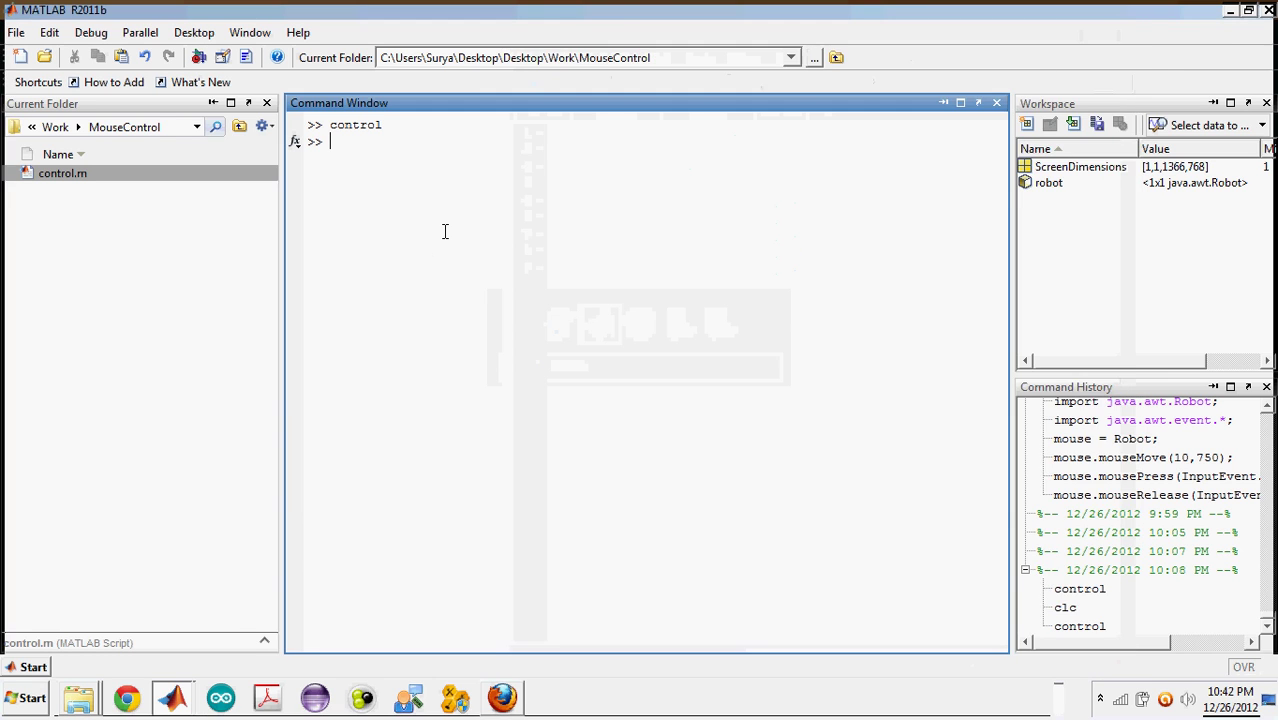
{"action": "type", "text": "control"}
{"action": "key", "text": "Return"}
{"action": "type", "text": "surya"}
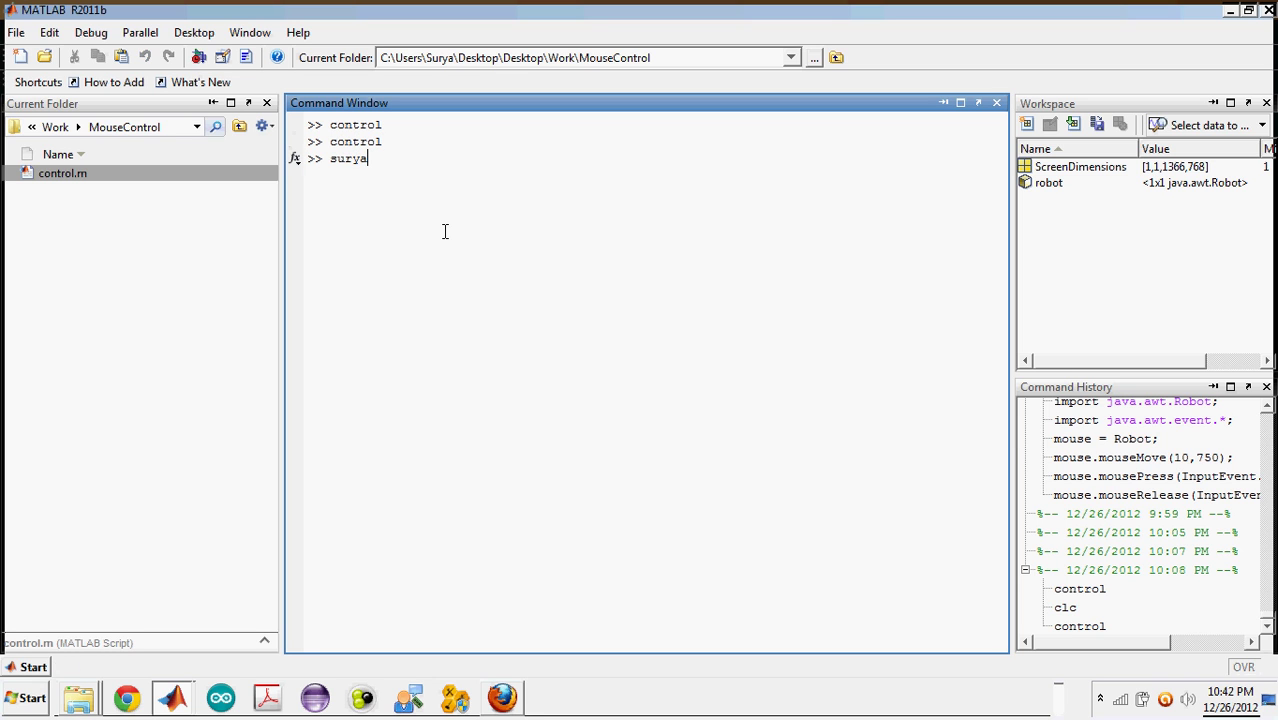
{"action": "left_click_drag", "start_coordinate": [368, 158], "coordinate": [318, 158]}
{"action": "left_click", "coordinate": [408, 170]}
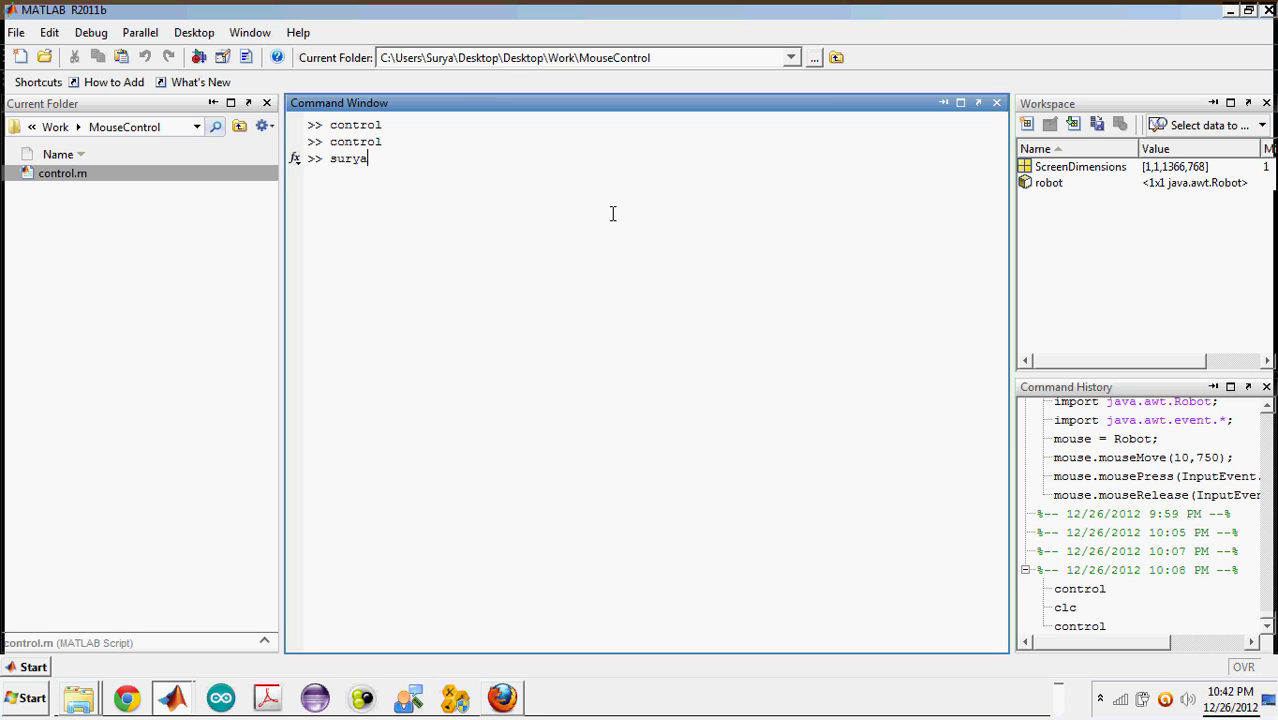